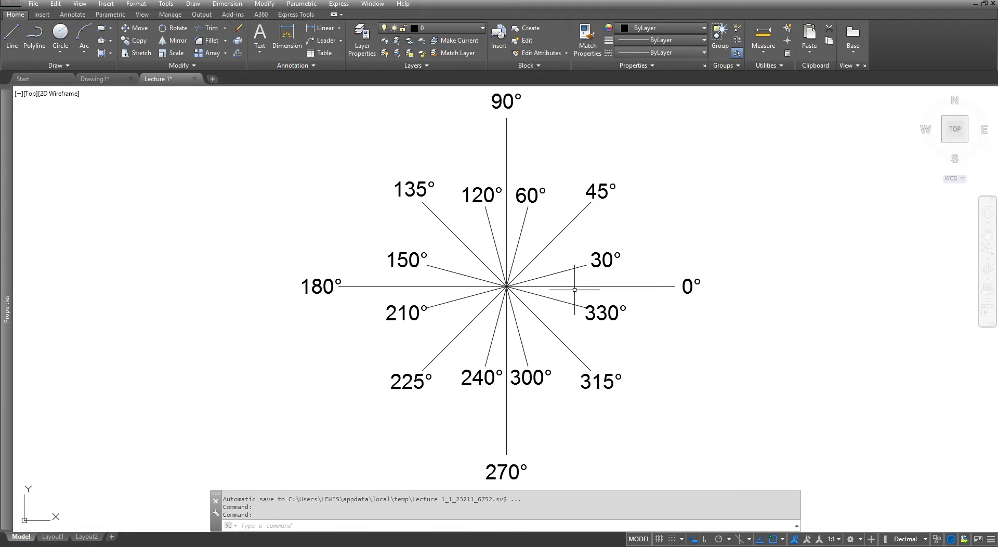
In Drawing1, start the LINE tool and place its first point left of the drawing centre
mouse_move(436, 285)
click(95, 81)
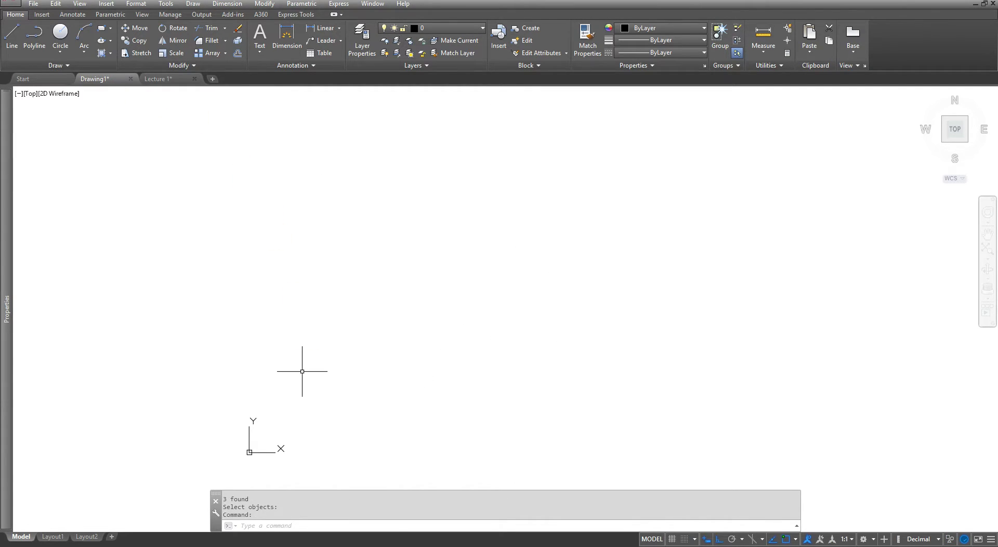
click(14, 41)
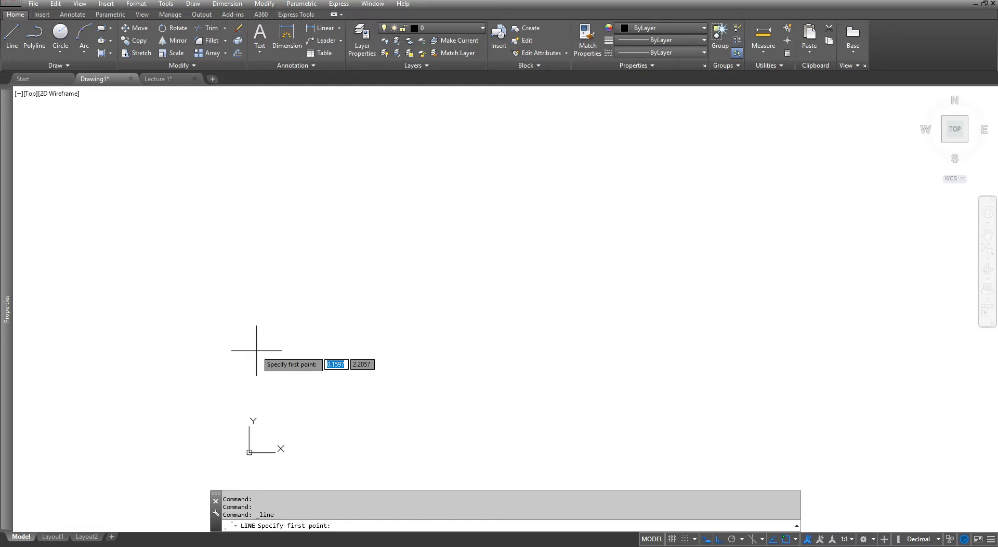
click(369, 345)
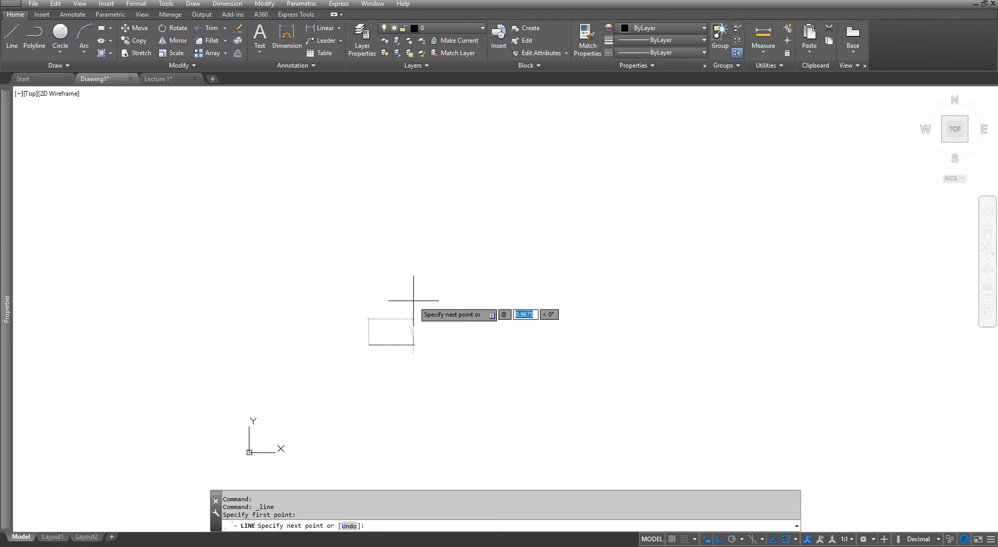
Draw a 2-unit segment at 0°, then a 1-unit segment at 270°
text(2)
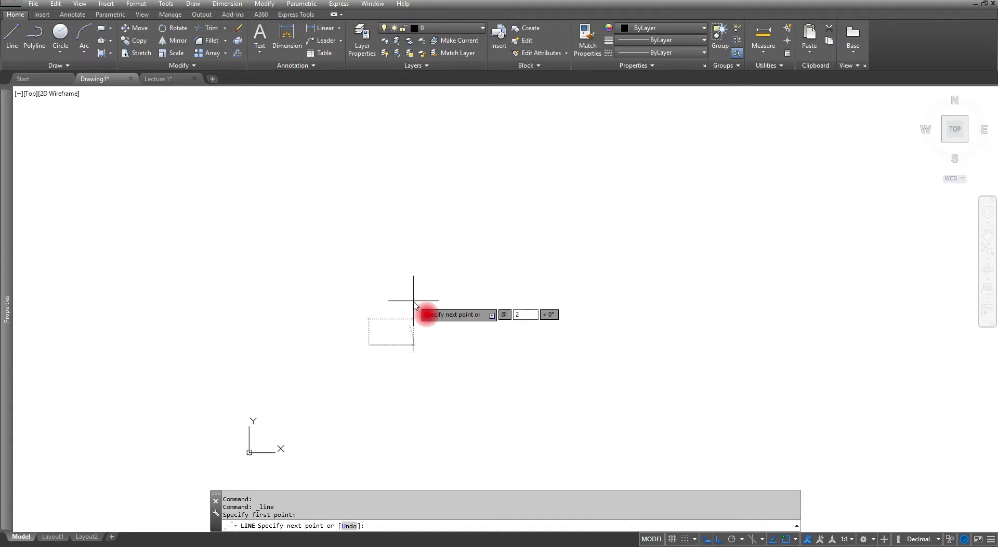
key(Tab)
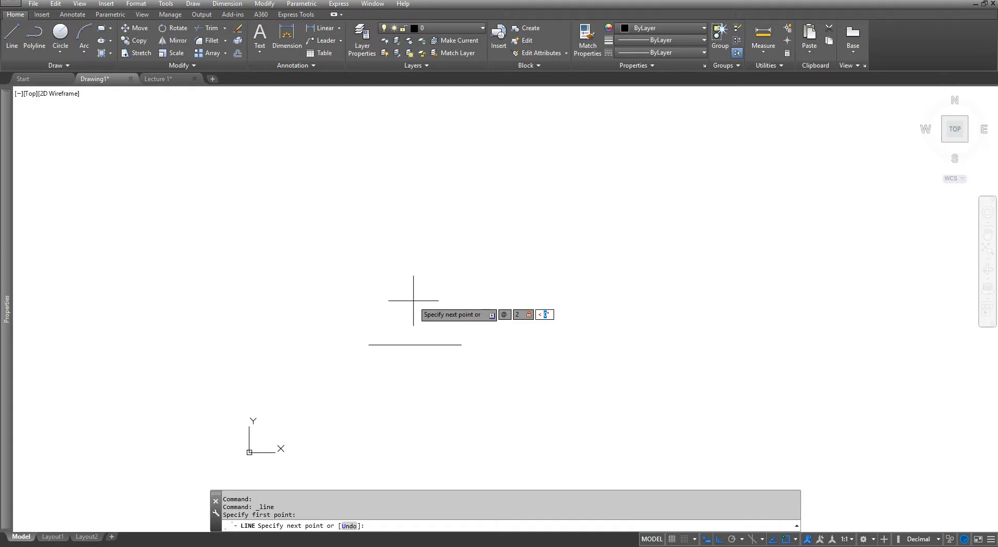
click(413, 300)
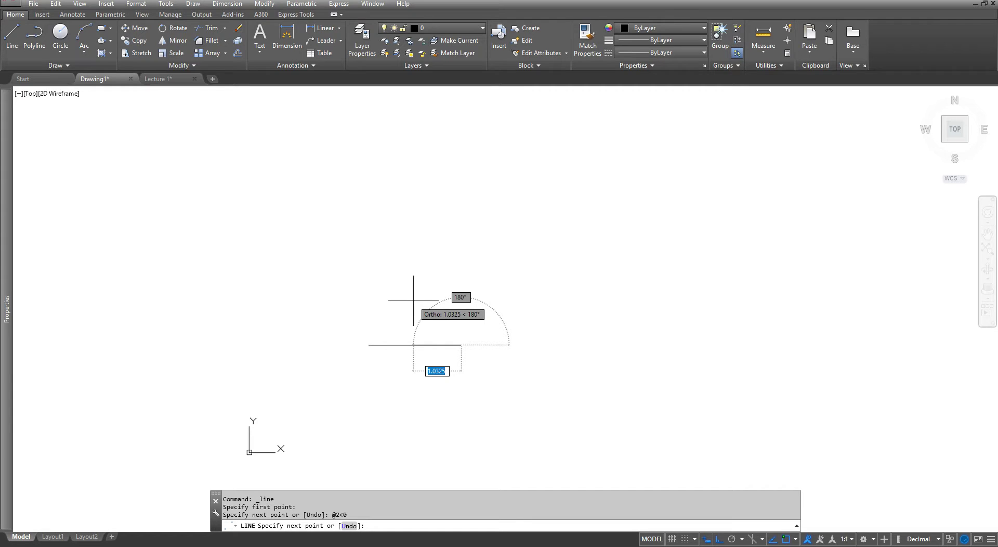
key(F8)
text(1)
key(Tab)
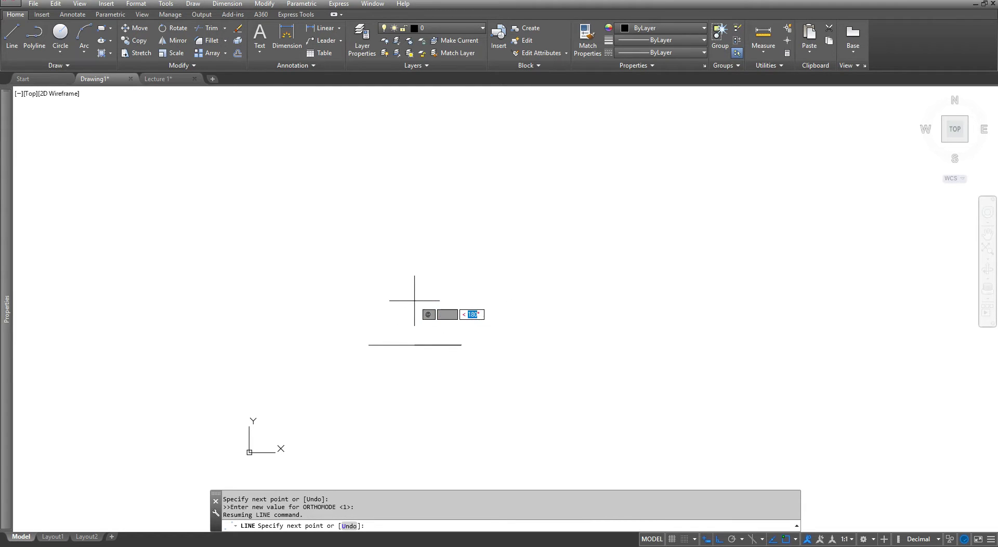
text(270)
key(Return)
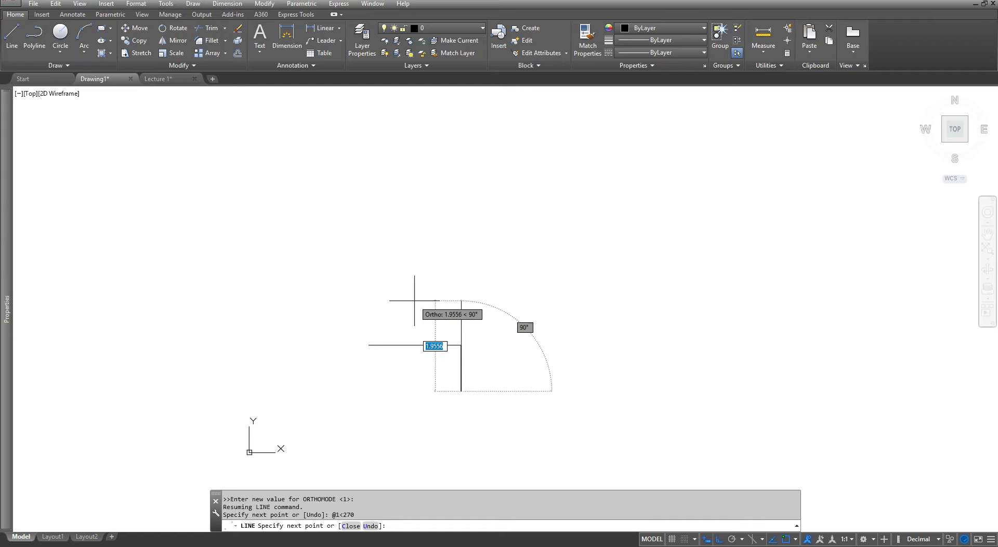
Draw the 4-unit base segment at 0° (@4<0)
text(@)
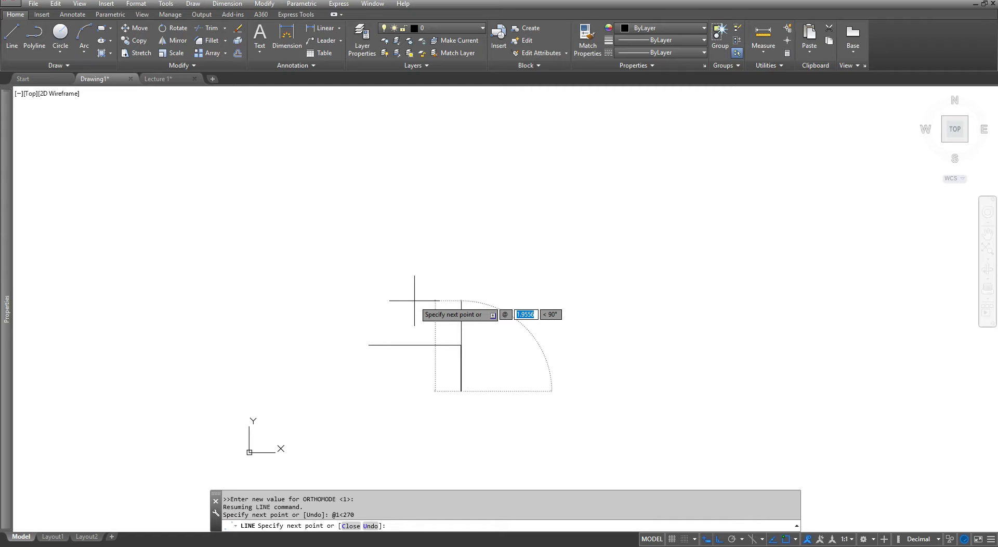
text(4)
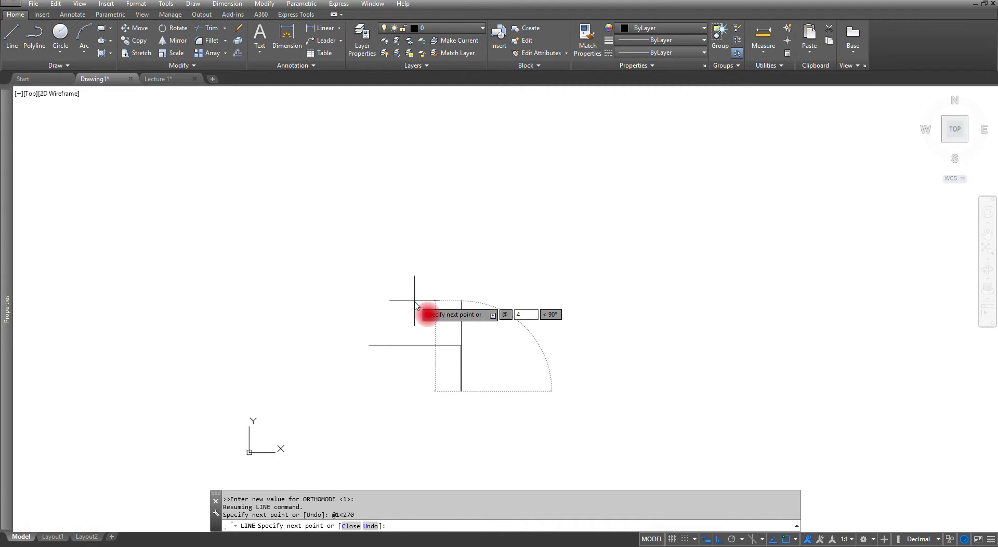
key(Tab)
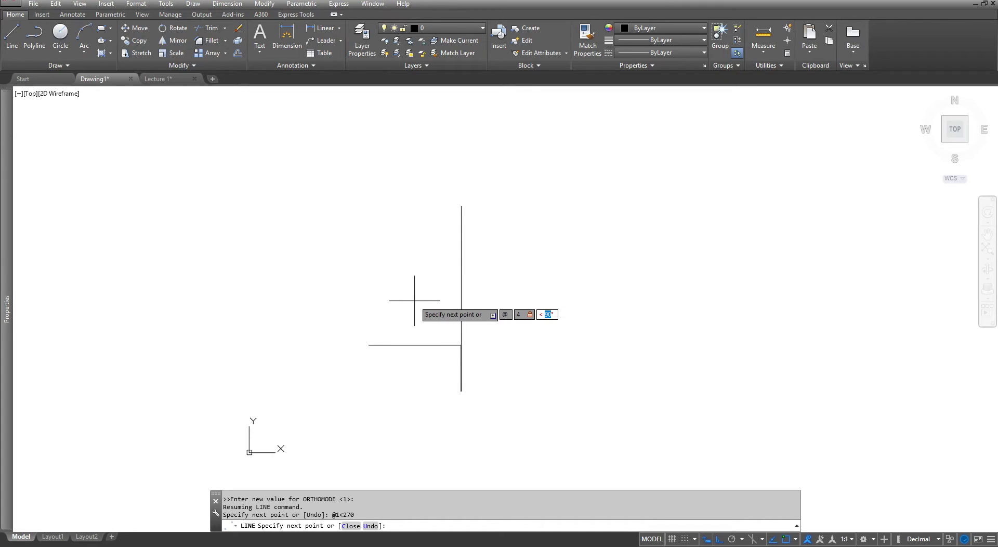
text(0)
key(Return)
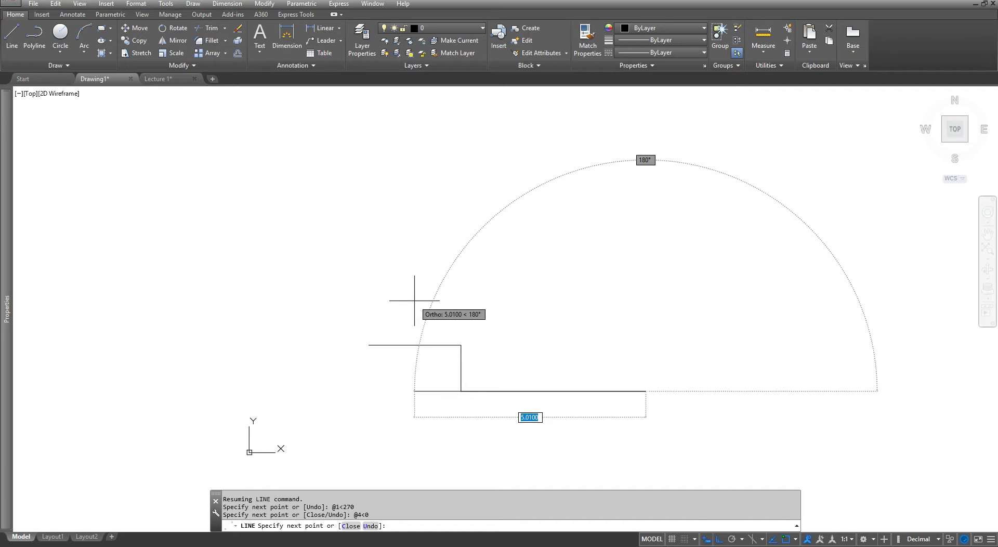
Toggle Ortho and enter length 5 at angle 120° for the slanted edge
key(F8)
key(F8)
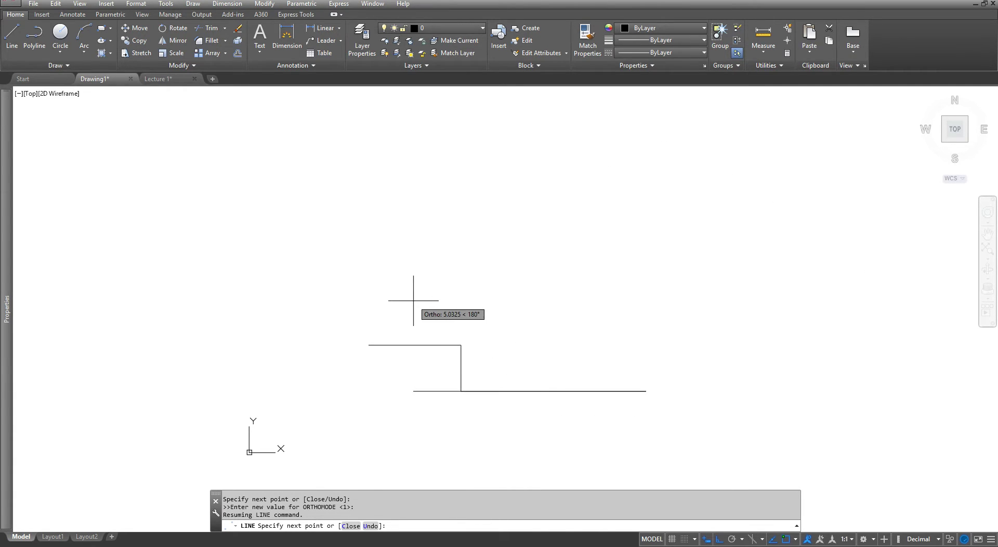
text(5)
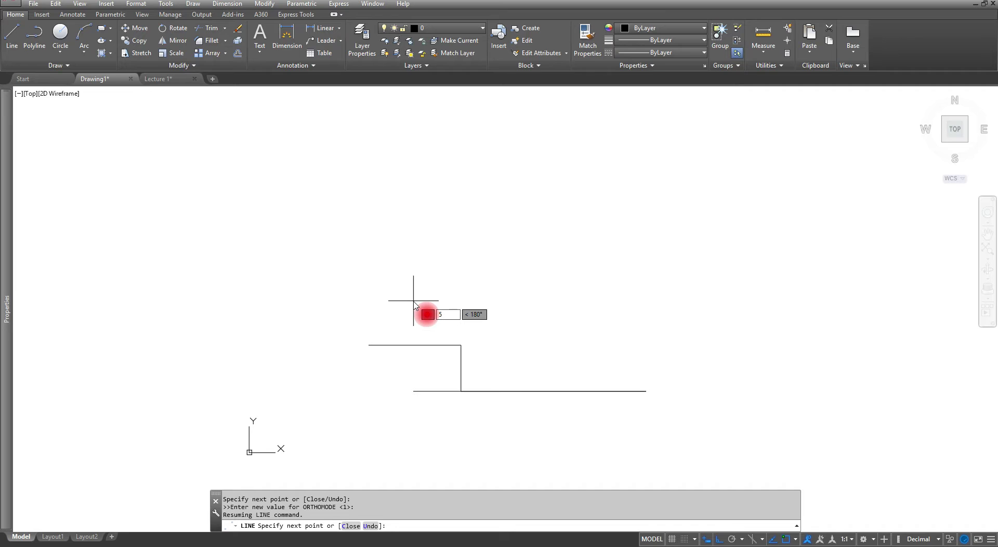
key(Tab)
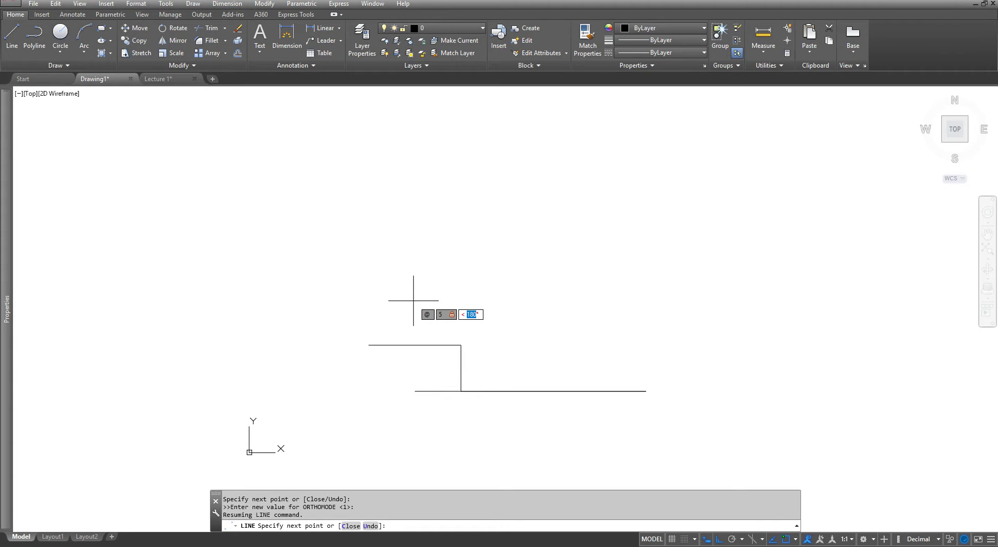
text(120)
Commit the 5-unit edge at 120° and draw a 2-unit top edge at 180°
key(Return)
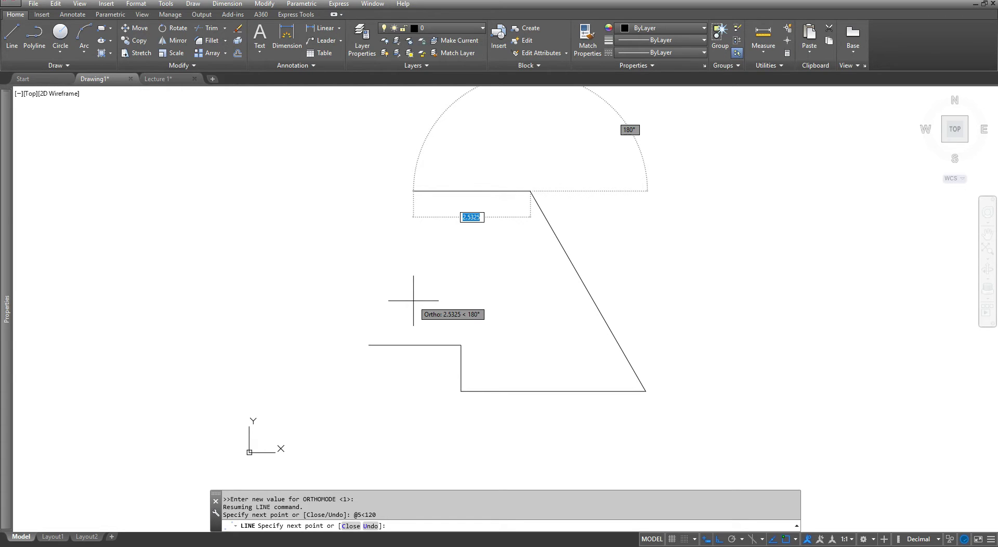
key(F8)
key(F8)
text(2)
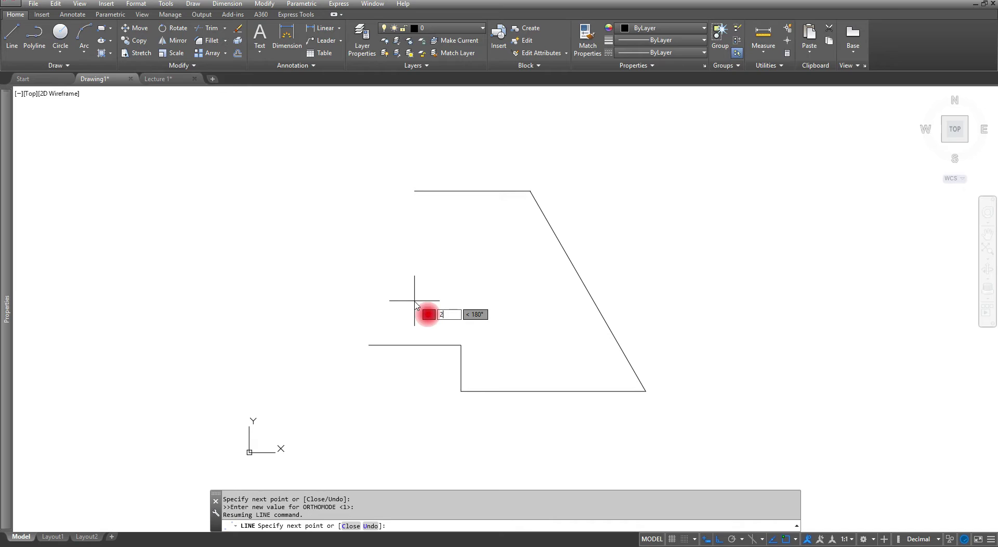
key(Tab)
text(180)
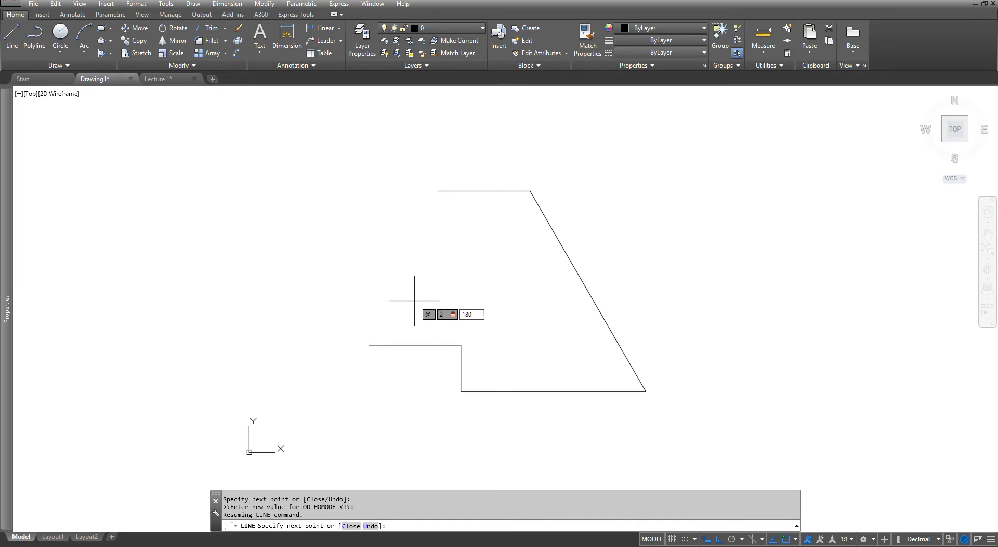
key(Return)
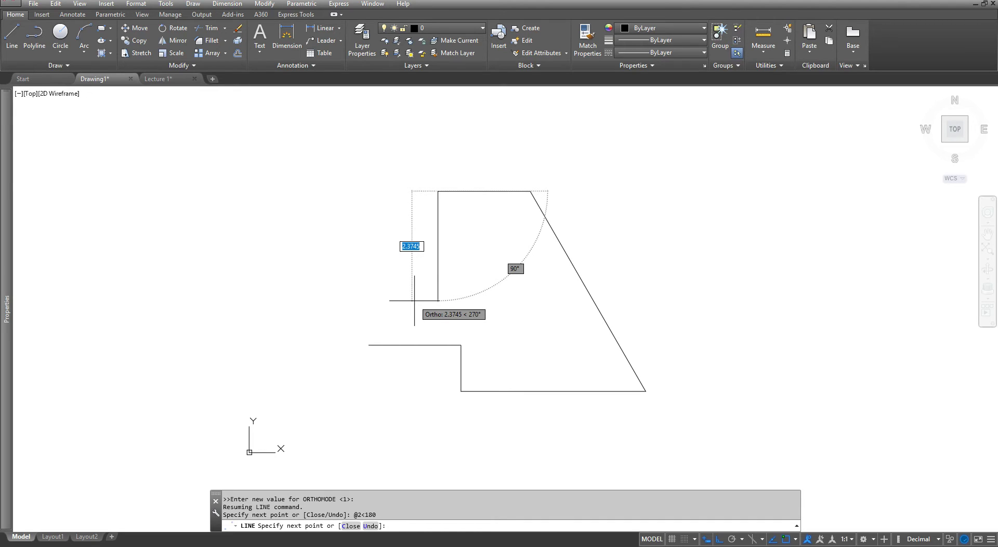
Draw a 1-unit segment straight down at 270° (@1<270)
key(F8)
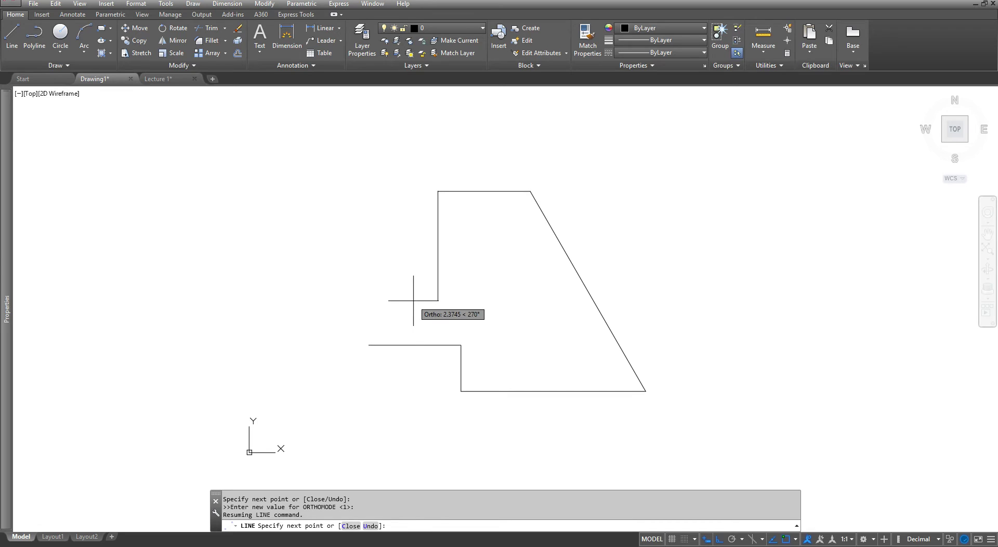
text(@1)
key(Tab)
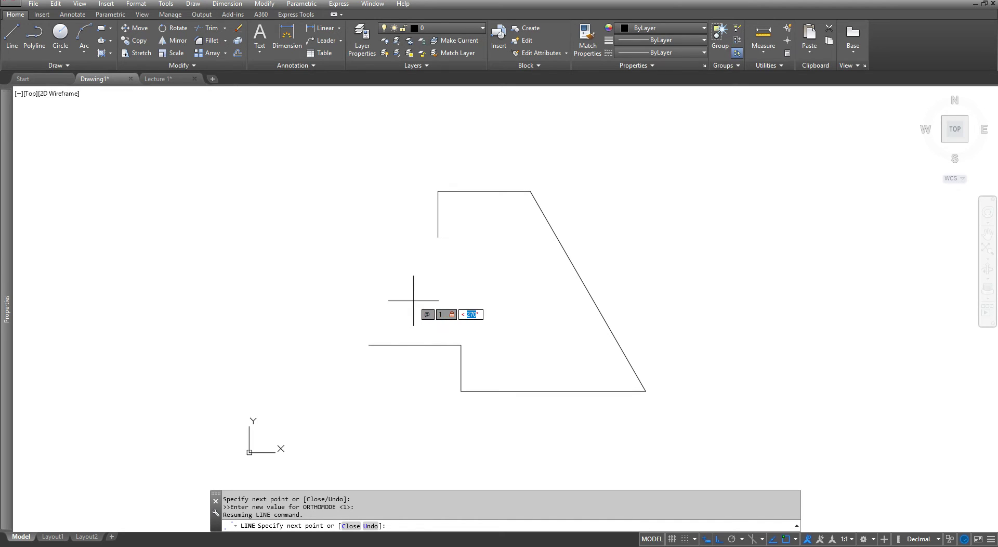
text(270)
key(Return)
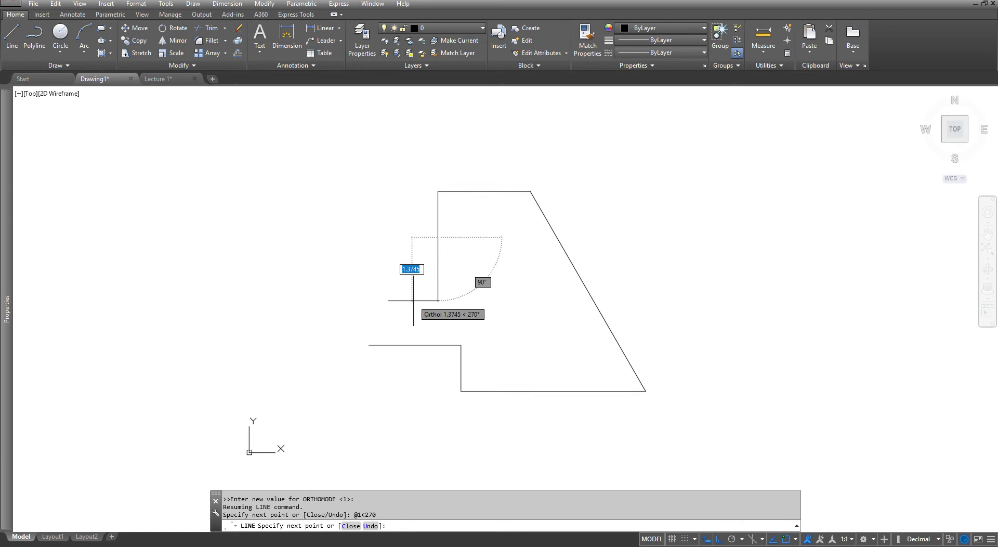
With Ortho off, lock the next segment's direction to 180° using the <180 override
key(F8)
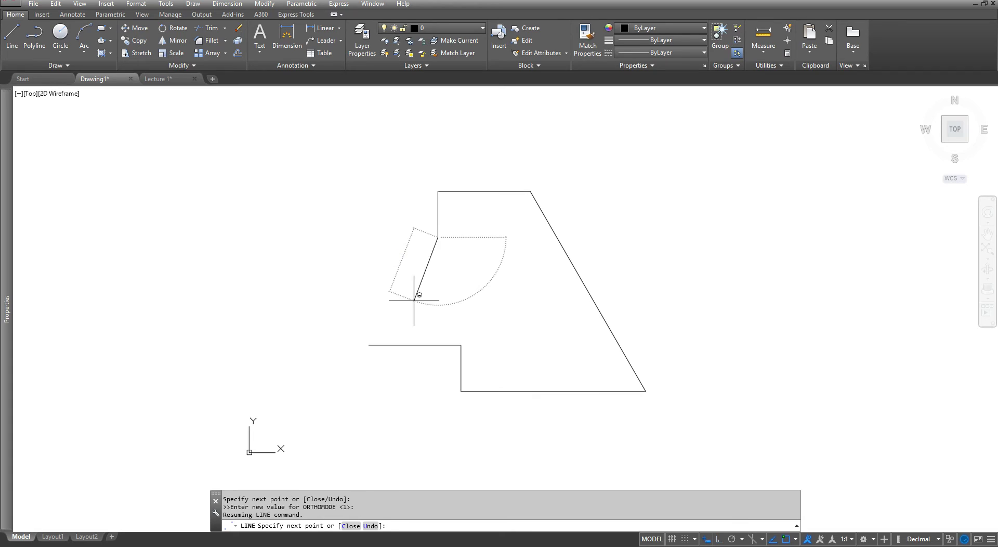
text(@1.5)
key(Return)
text(<180)
key(Return)
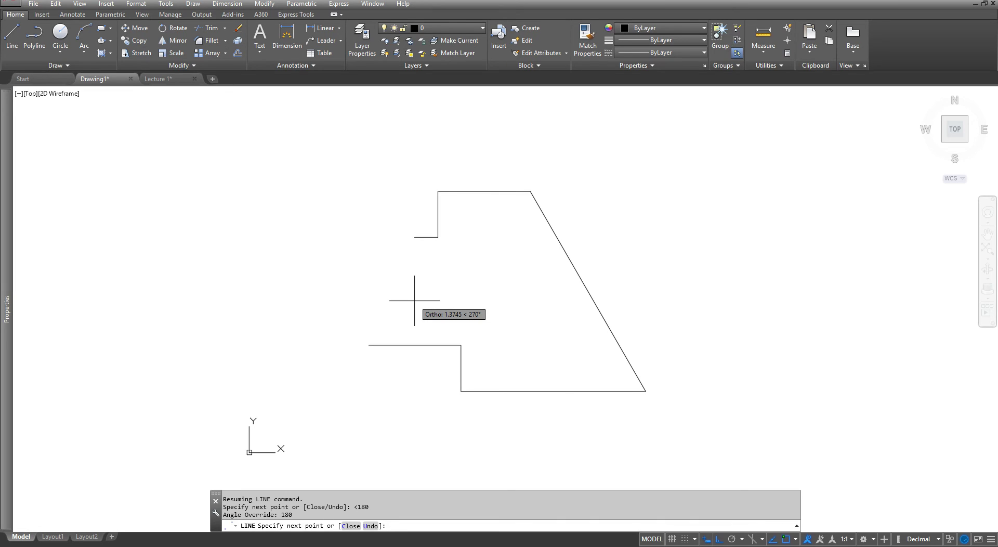
Draw the 1.5-unit edge at 180° and close the outline back to its start
text(1.5)
key(Tab)
text(180)
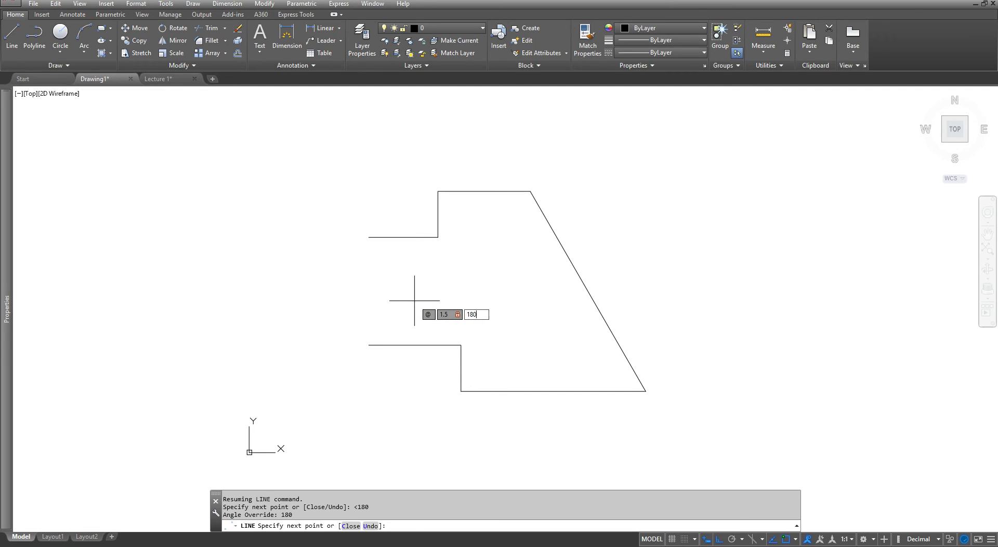
key(Return)
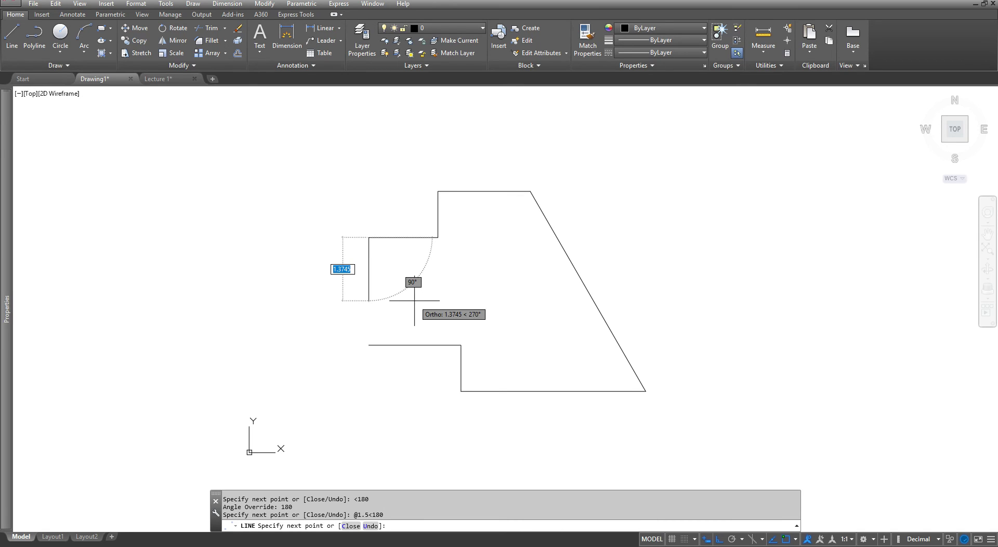
text(c)
key(Return)
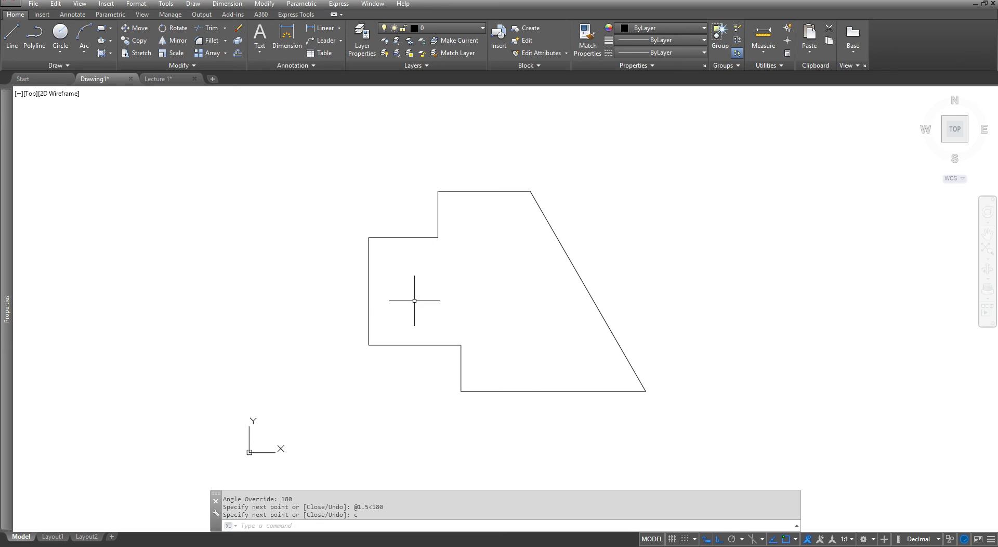